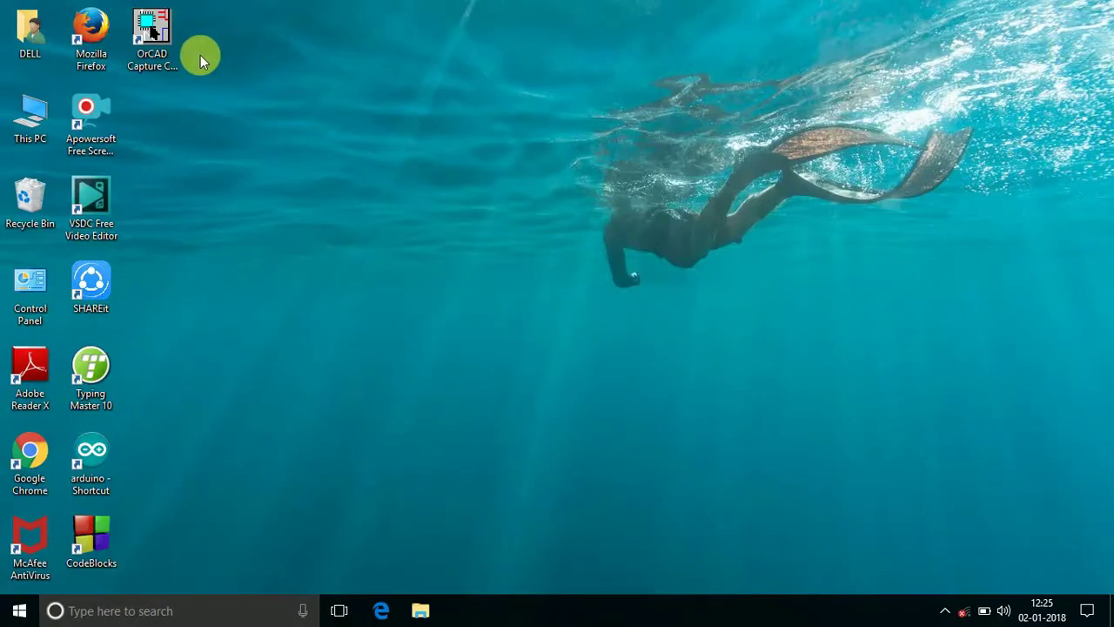
- Launch OrCAD Capture and create a blank analog project named 'program2'
double_click(162, 54)
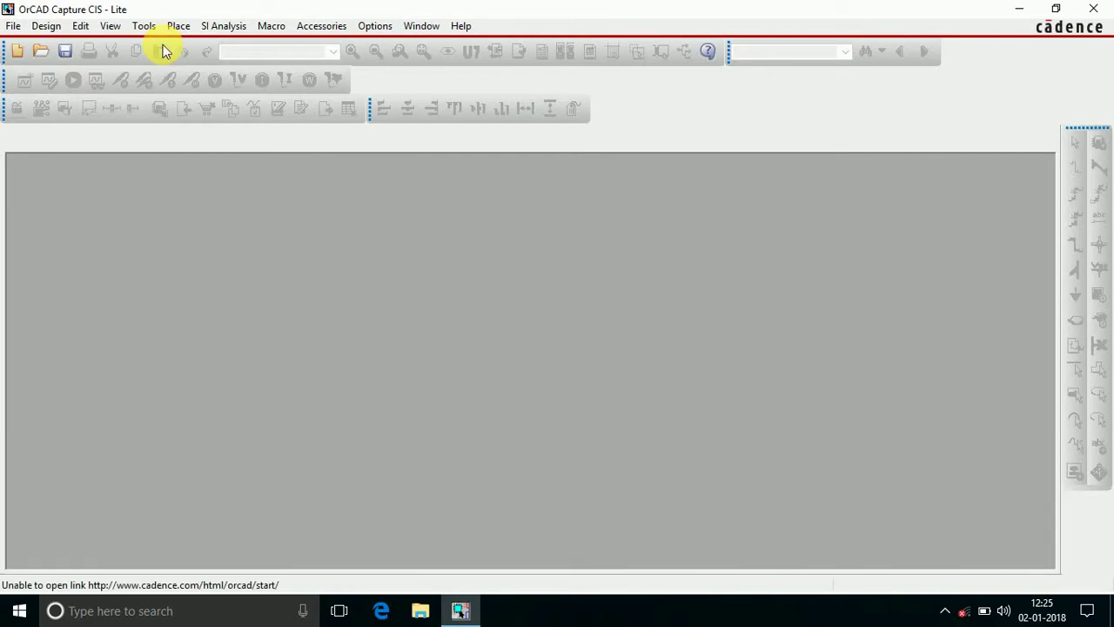
left_click(10, 26)
mouse_move(96, 44)
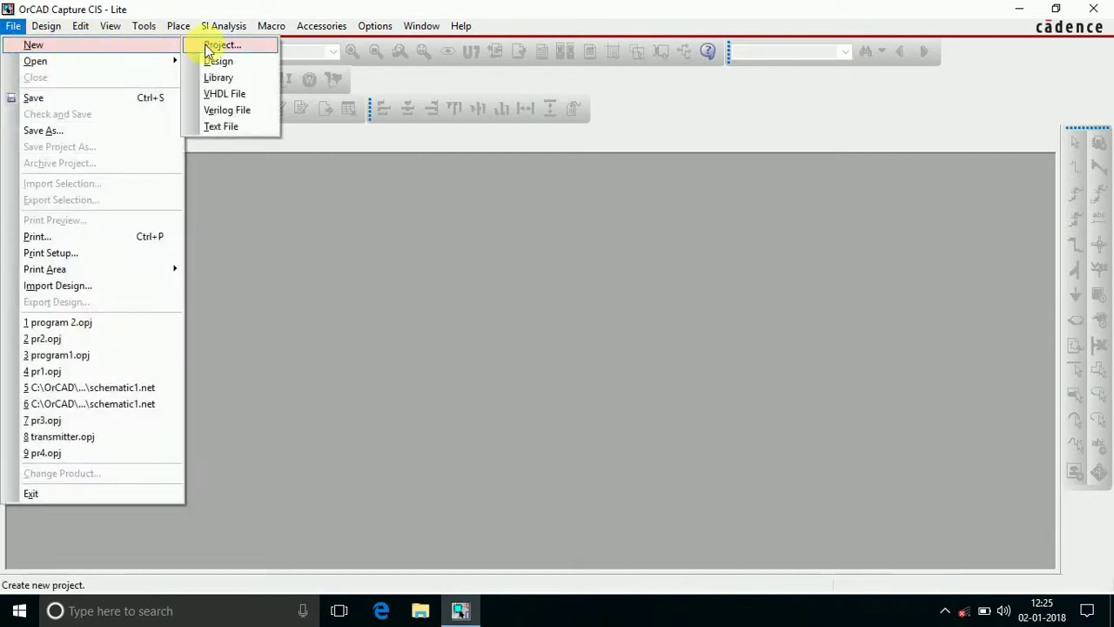
left_click(213, 44)
type("program2")
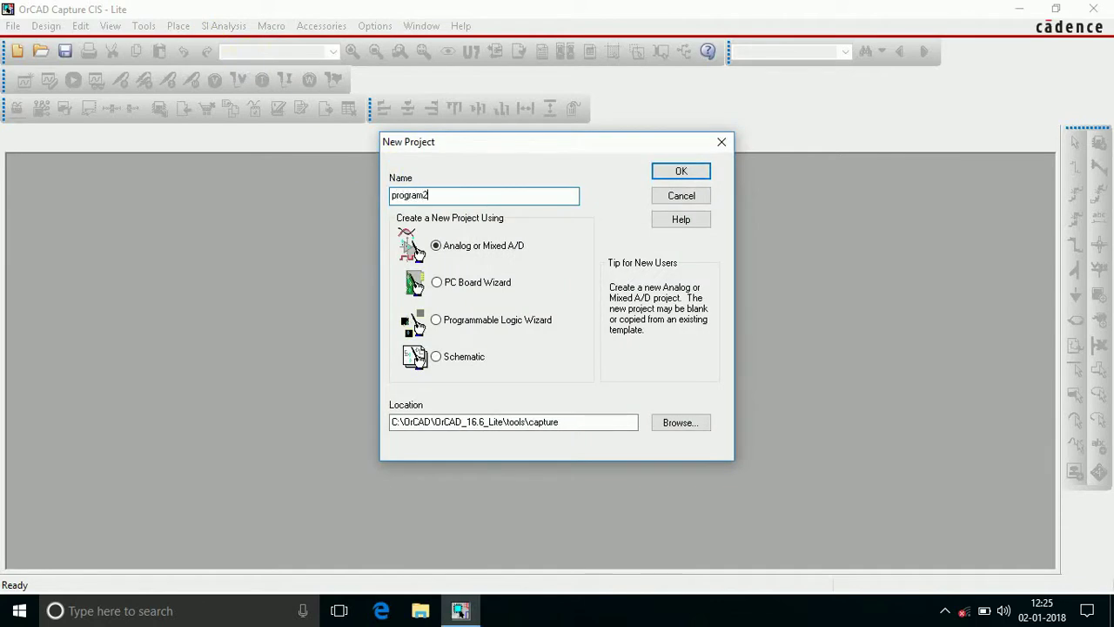
left_click(667, 170)
left_click(447, 331)
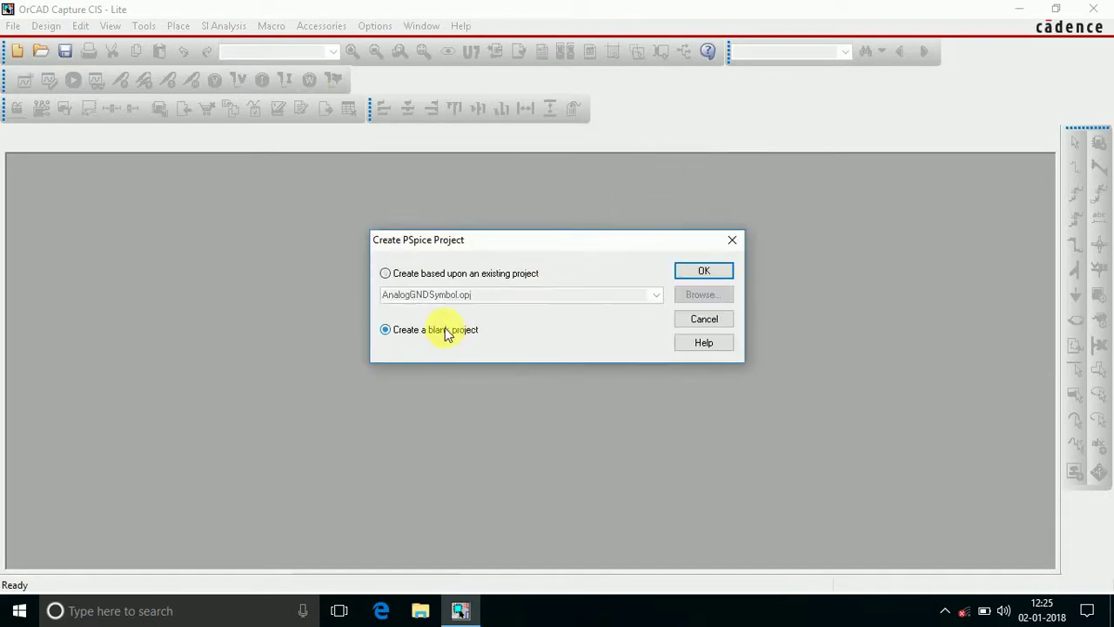
left_click(704, 271)
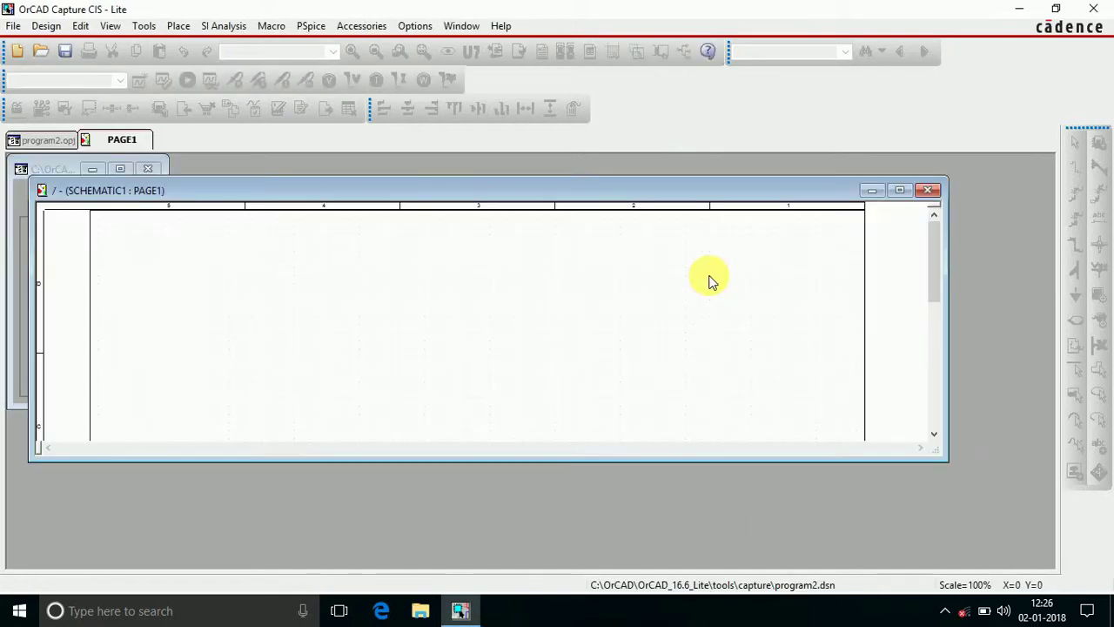
- Maximize the schematic page and place a Q2N2222 transistor near the page centre
left_click(898, 190)
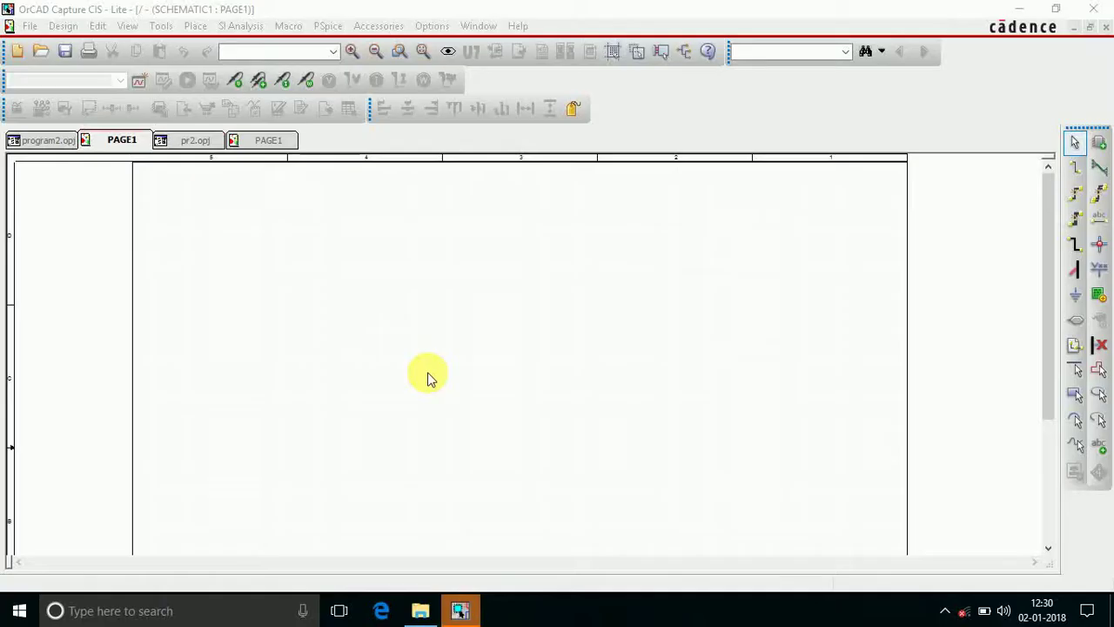
left_click(1100, 144)
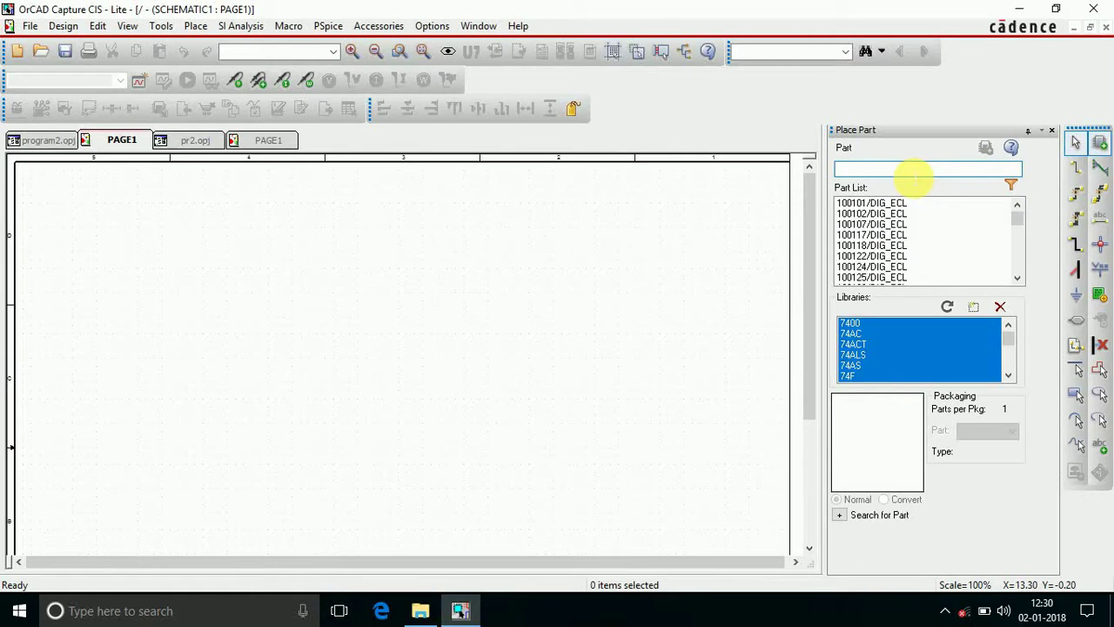
type("q2N2222")
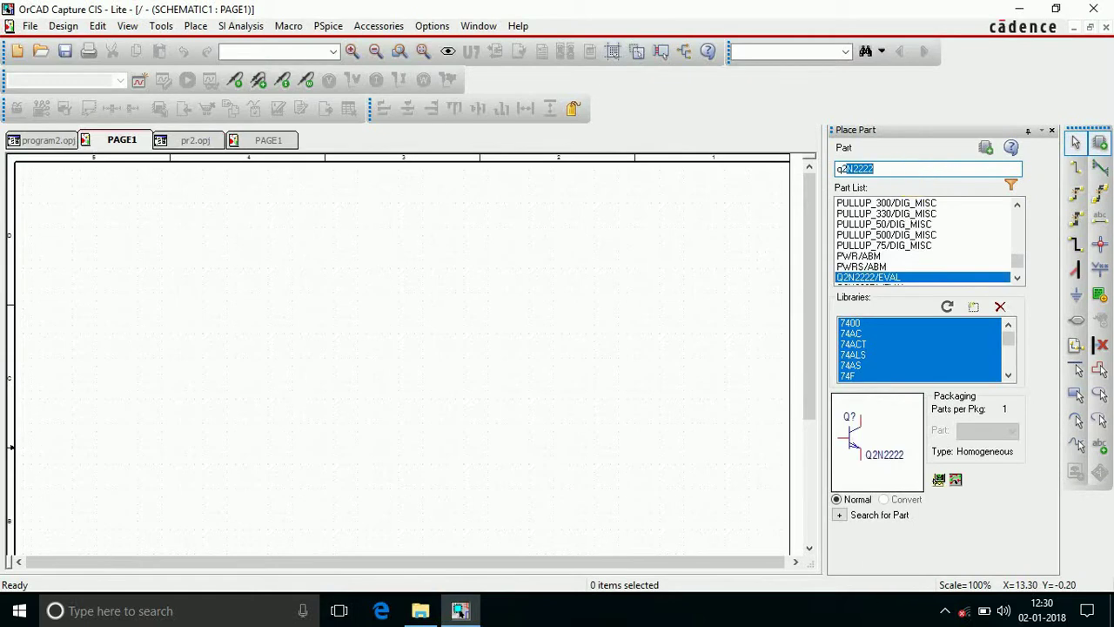
key("Return")
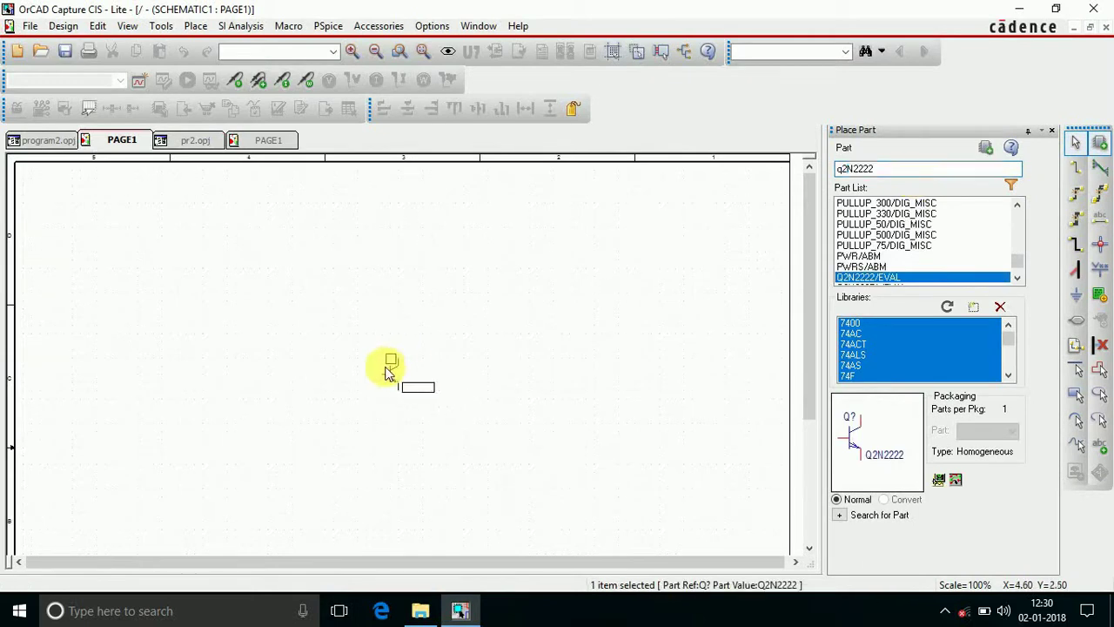
left_click(386, 373)
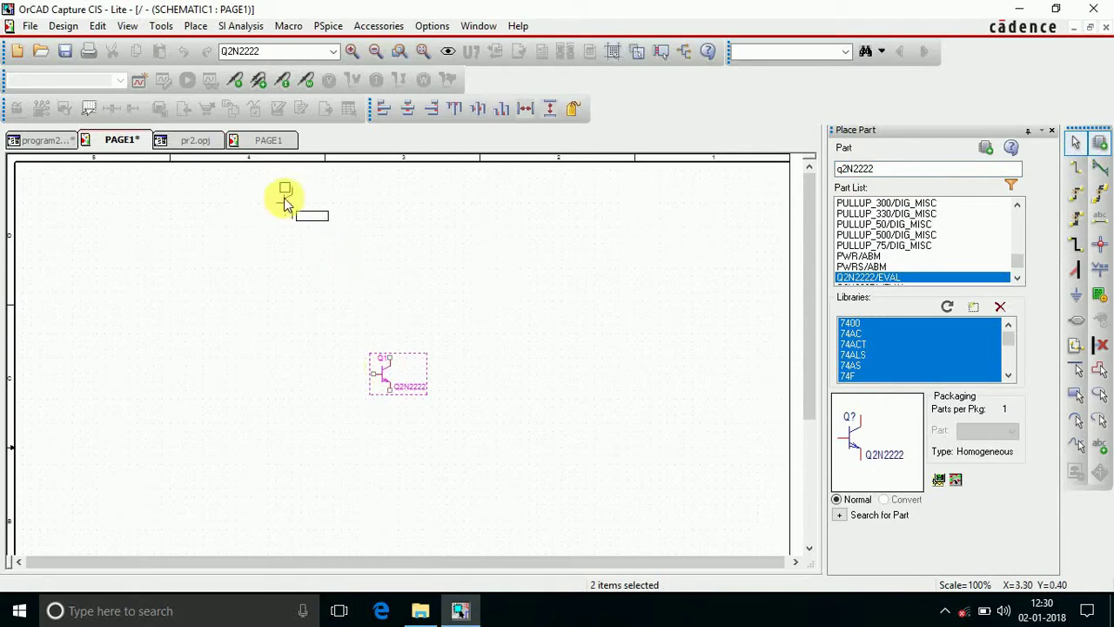
- Place a resistor above the transistor
left_click(195, 27)
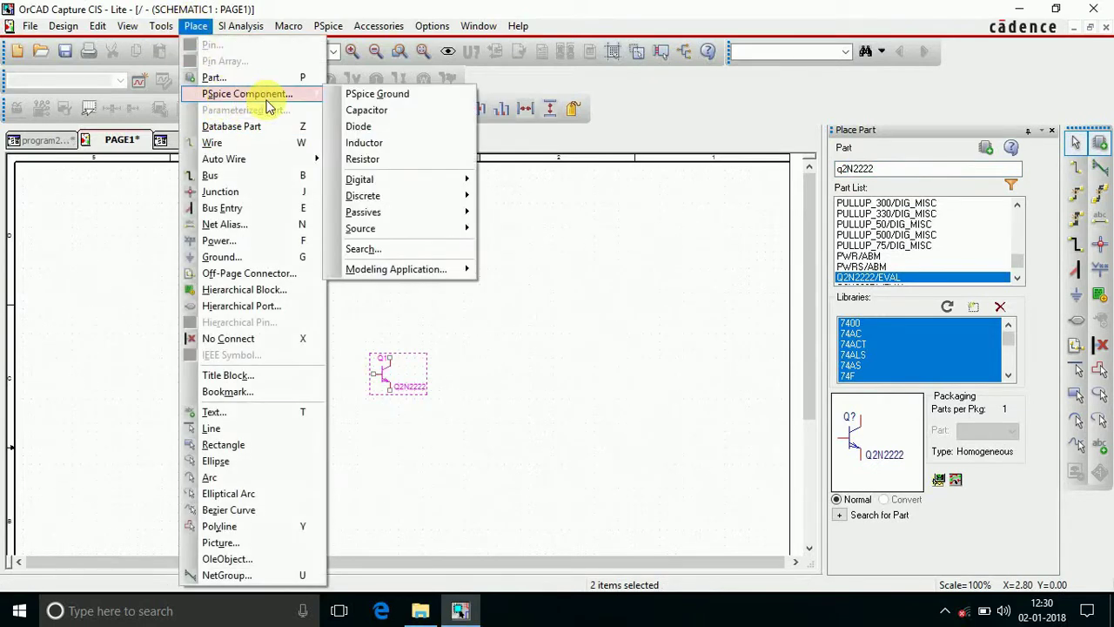
mouse_move(247, 94)
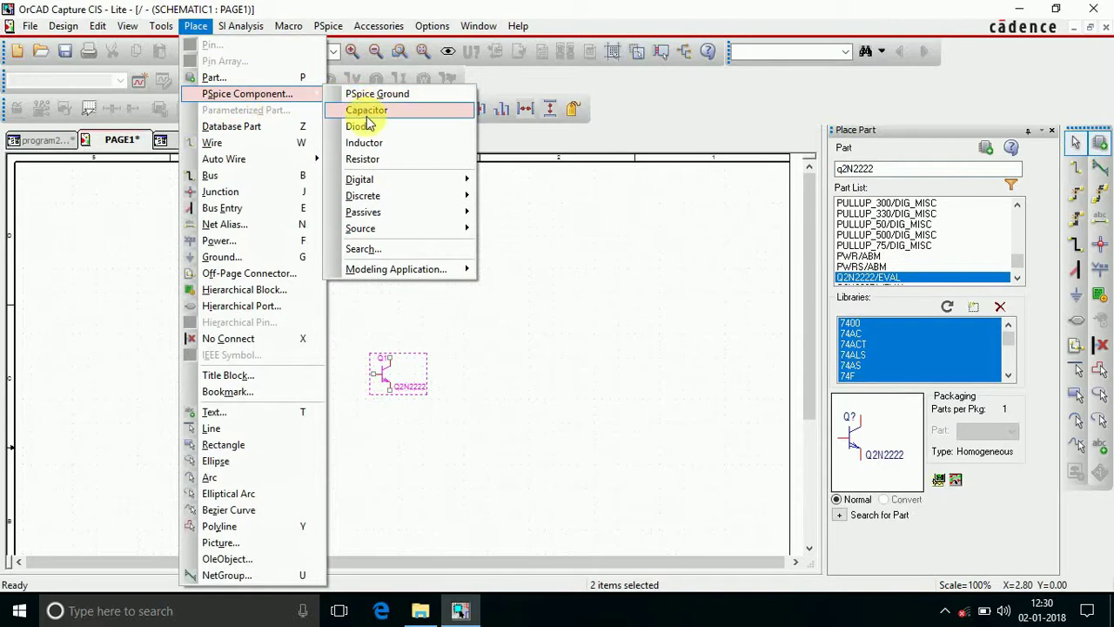
left_click(374, 163)
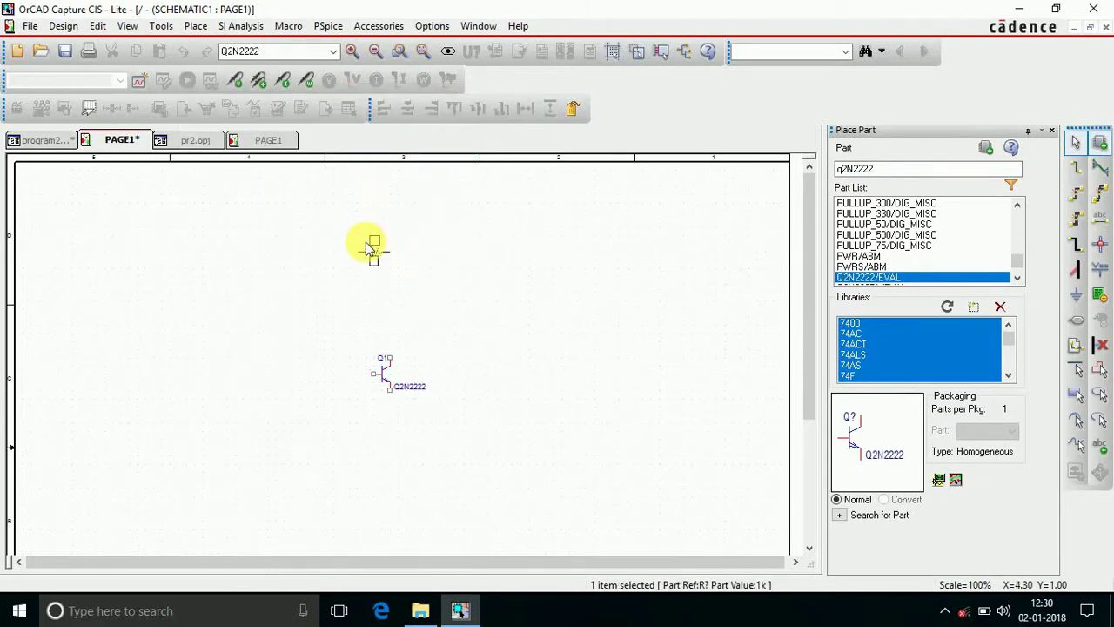
left_click(367, 247)
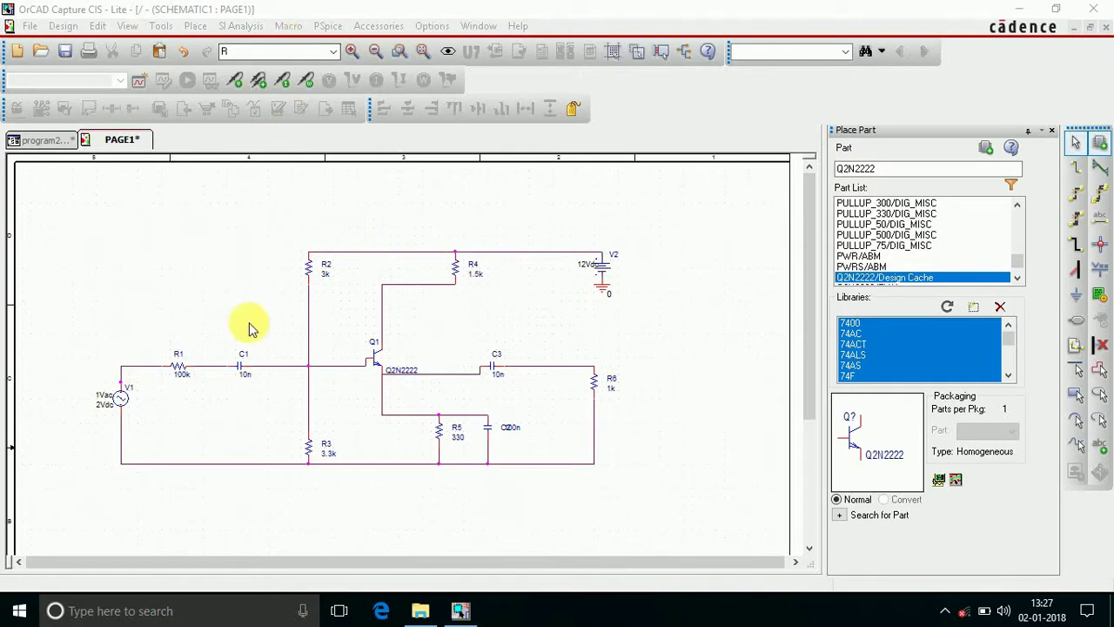
- Create a new simulation profile named 'program2'
left_click(328, 27)
left_click(341, 47)
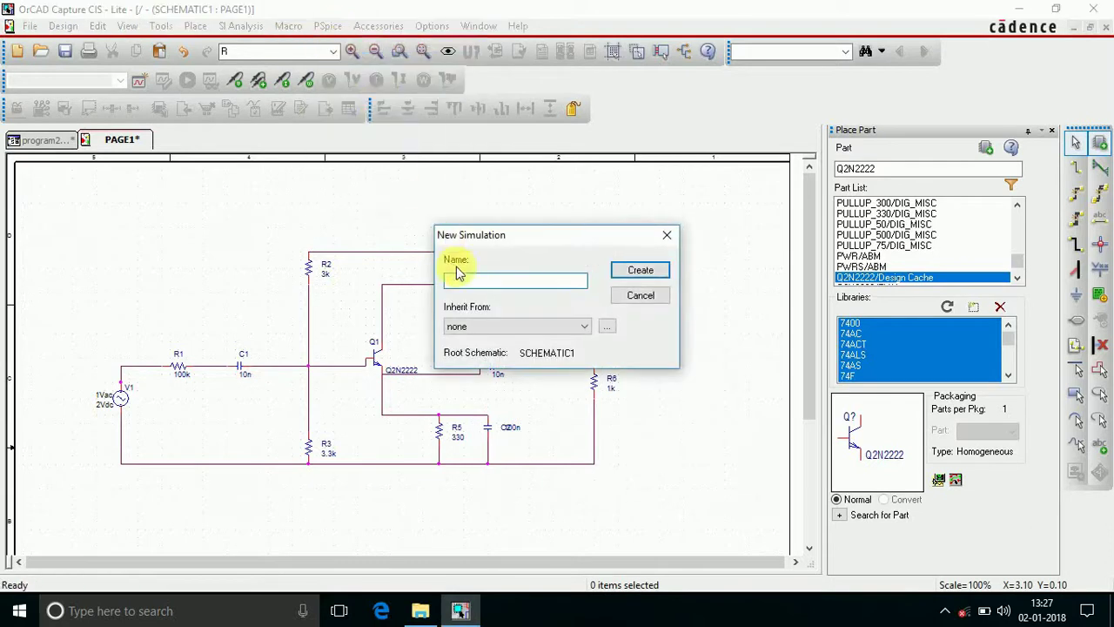
left_click(470, 280)
type("program 2")
left_click(623, 271)
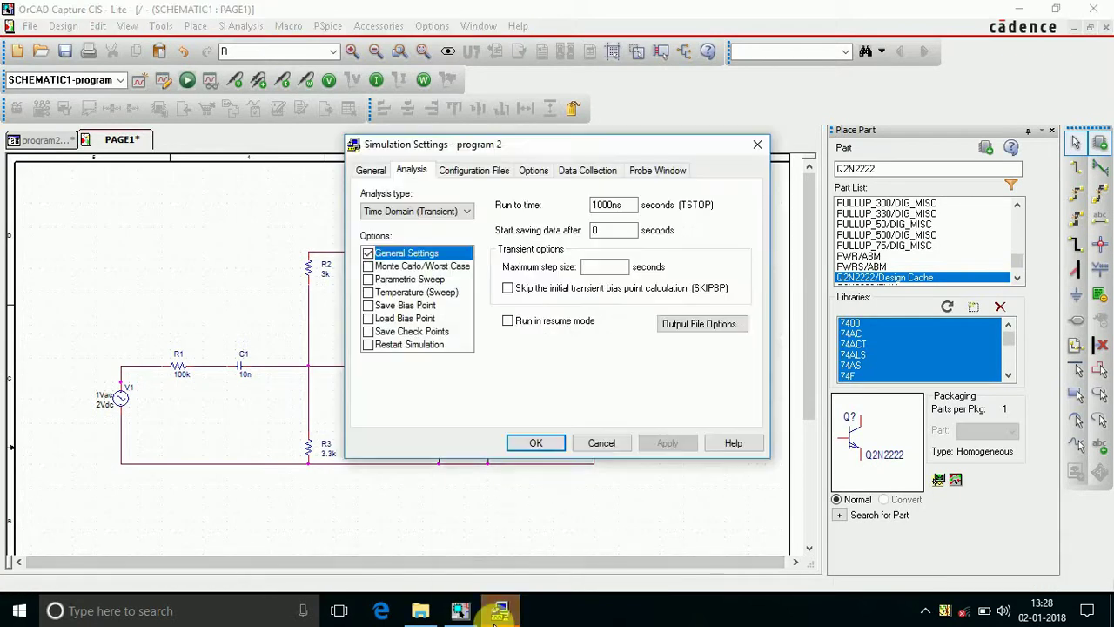
- Set an AC Sweep/Noise analysis from 1 Hz to 1 GHz, then apply and confirm
left_click(460, 213)
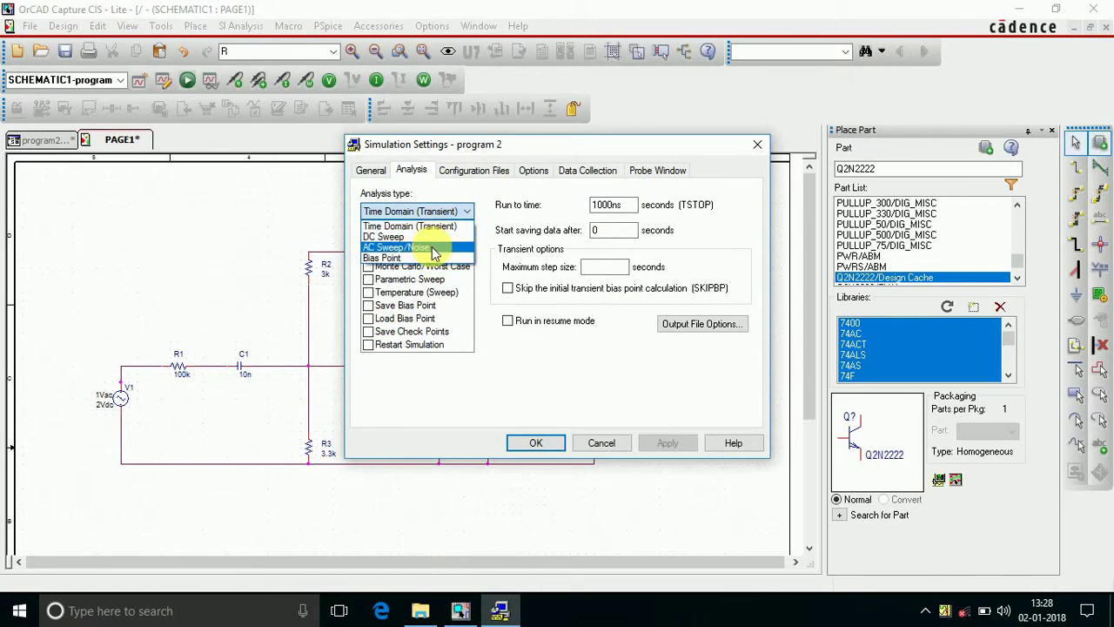
left_click(434, 247)
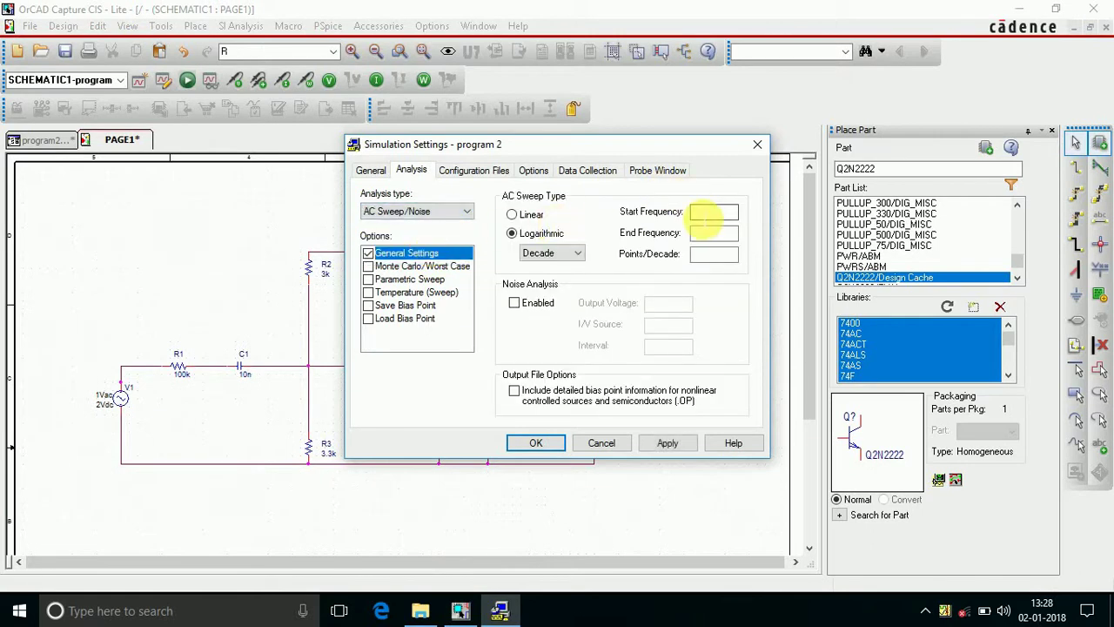
left_click(705, 213)
type("1")
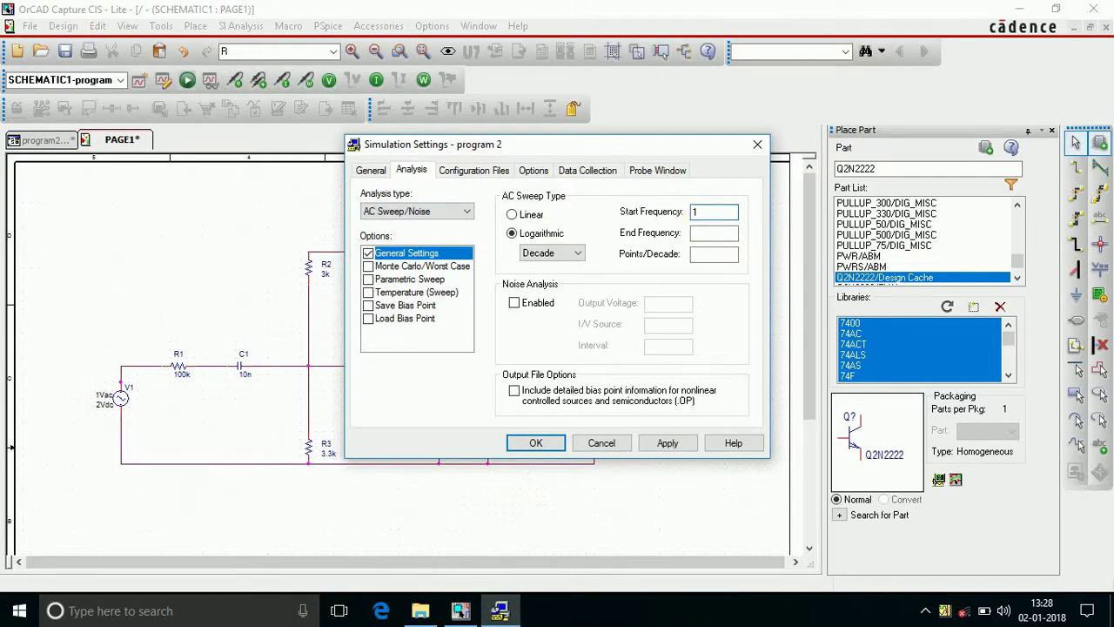
left_click(710, 233)
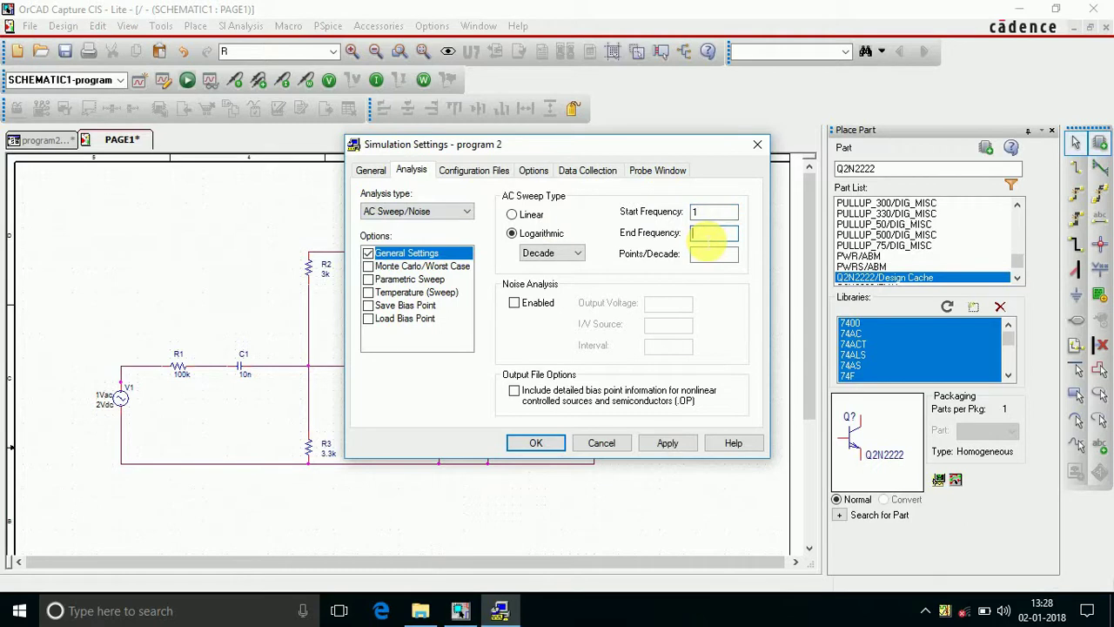
type("1giga")
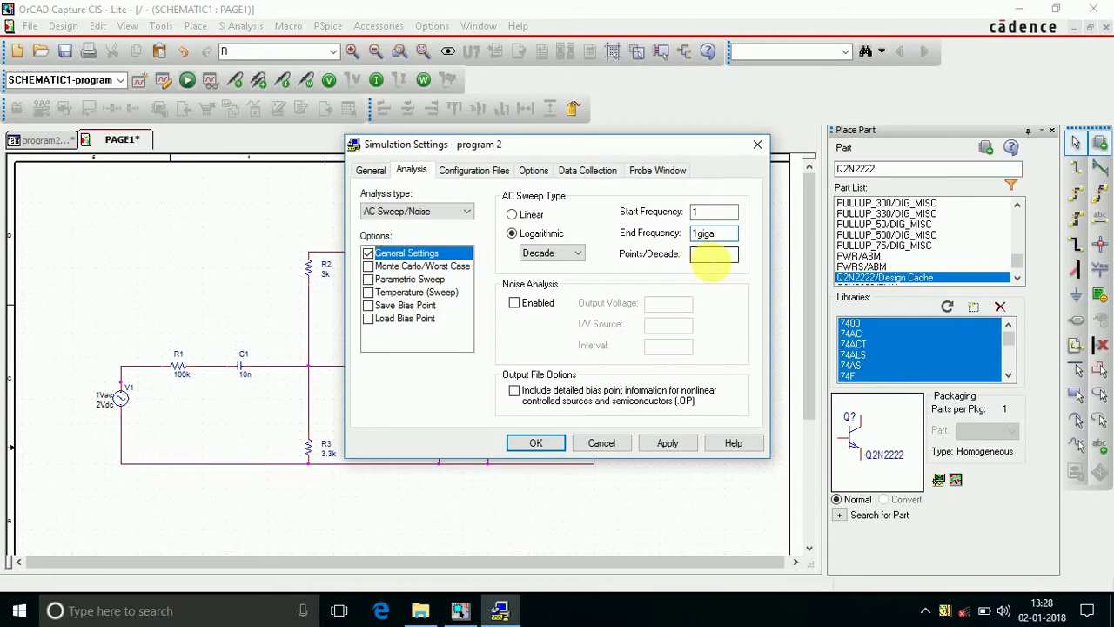
type("100")
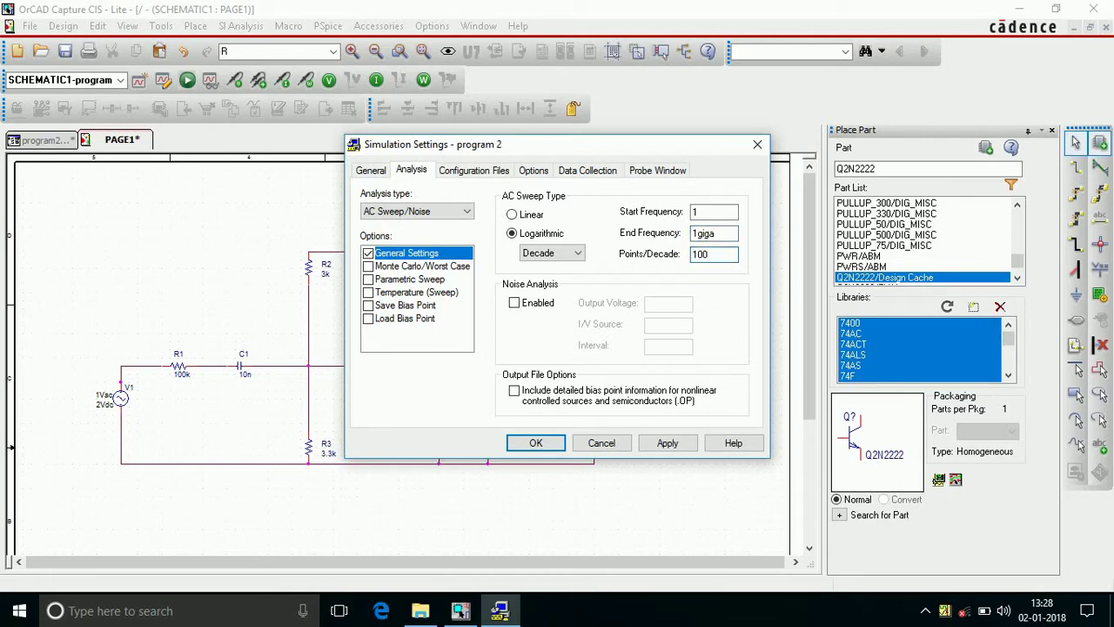
left_click(666, 444)
left_click(536, 443)
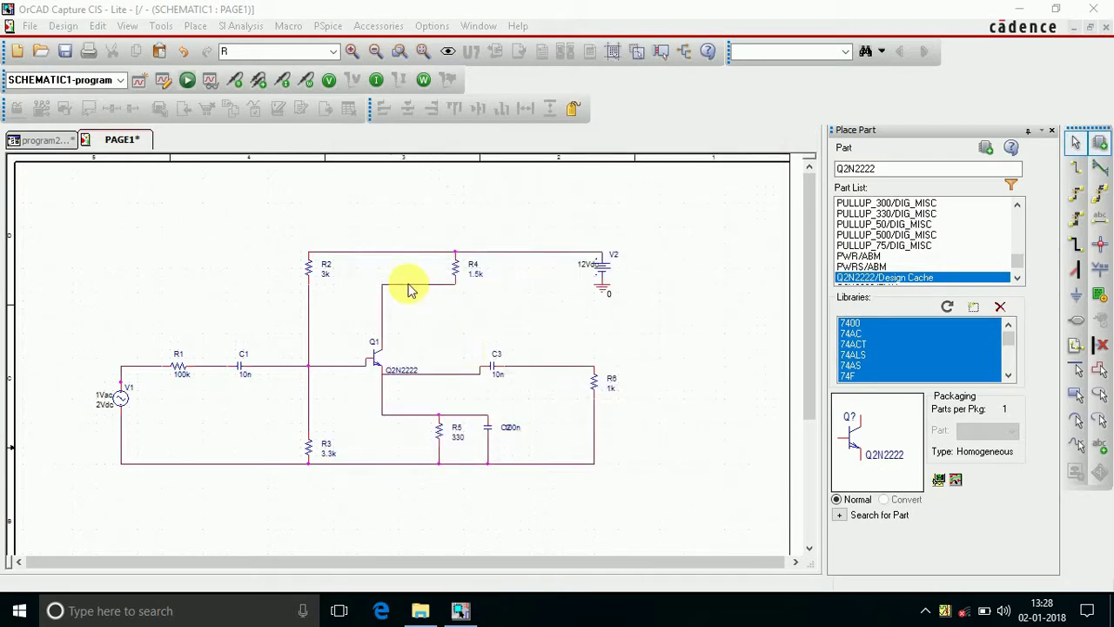
- Place voltage markers at the supply, Q1 collector and base, bottom wire, R6 output, R1–C1 node, and V1
left_click(247, 81)
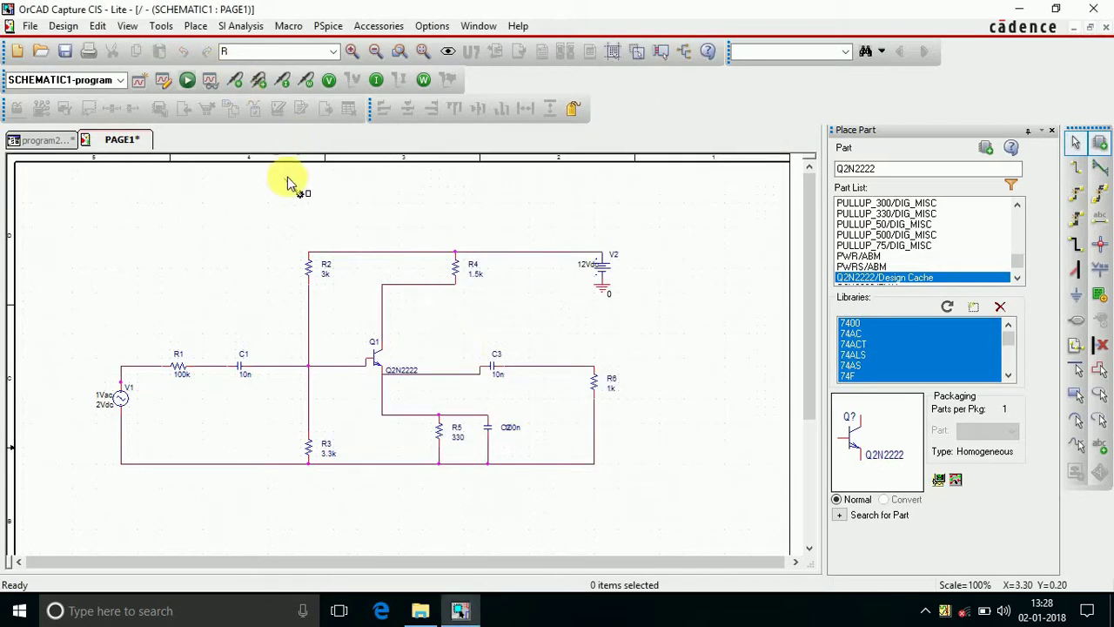
left_click(417, 258)
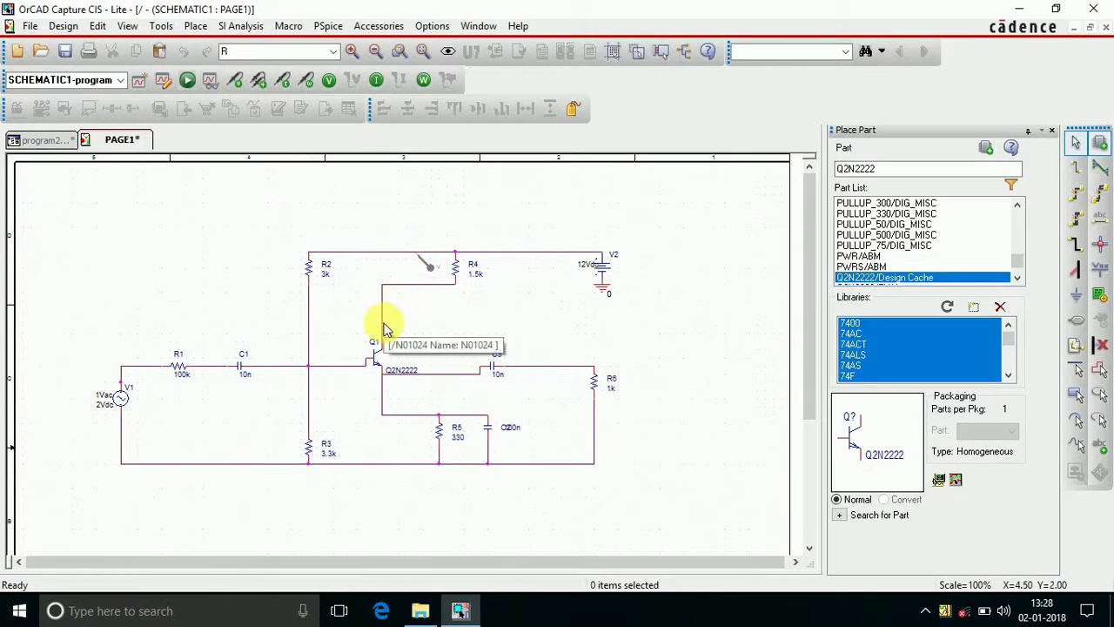
left_click(386, 331)
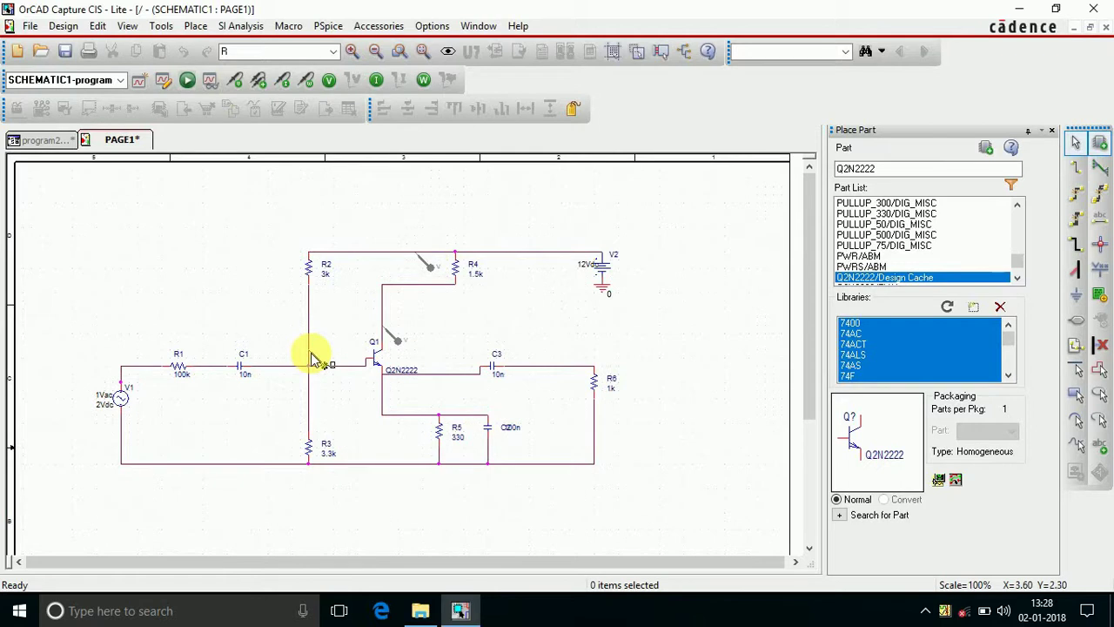
left_click(312, 357)
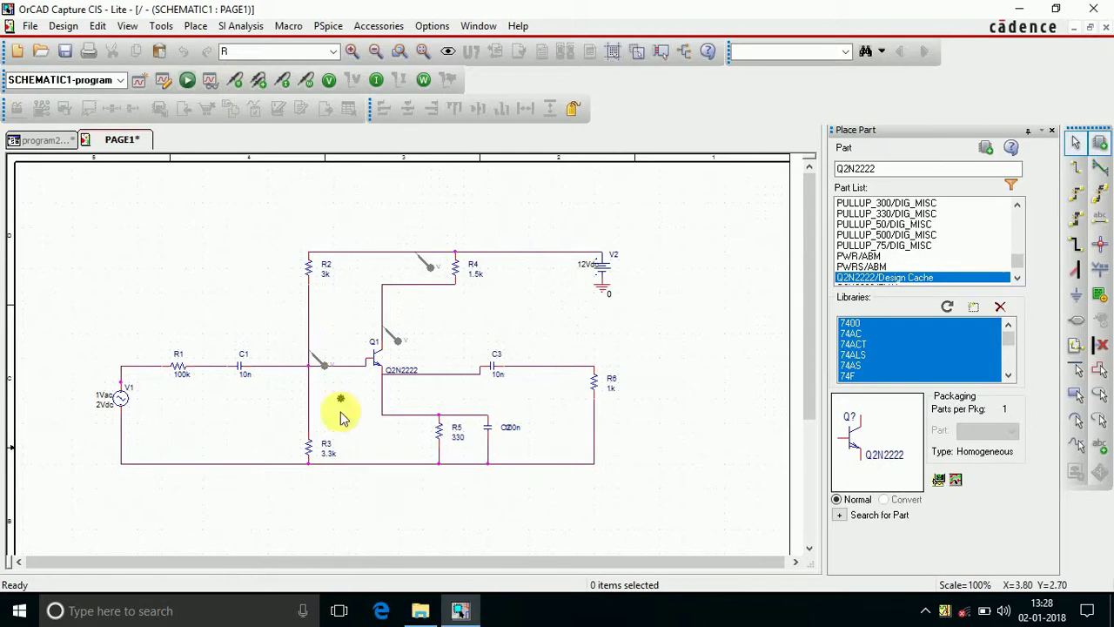
left_click(377, 472)
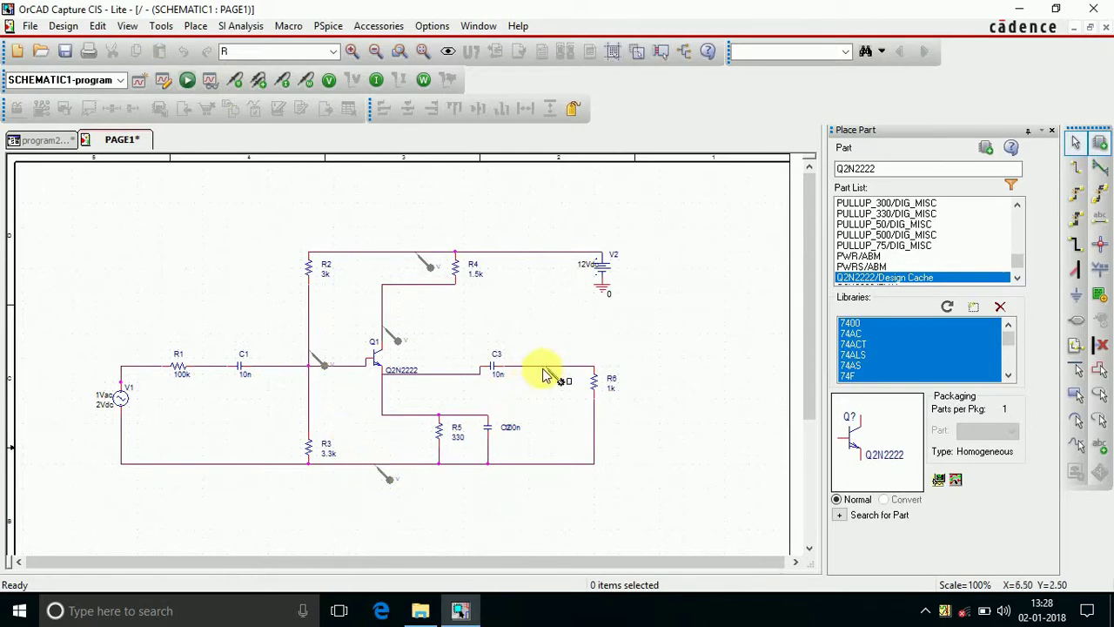
left_click(543, 374)
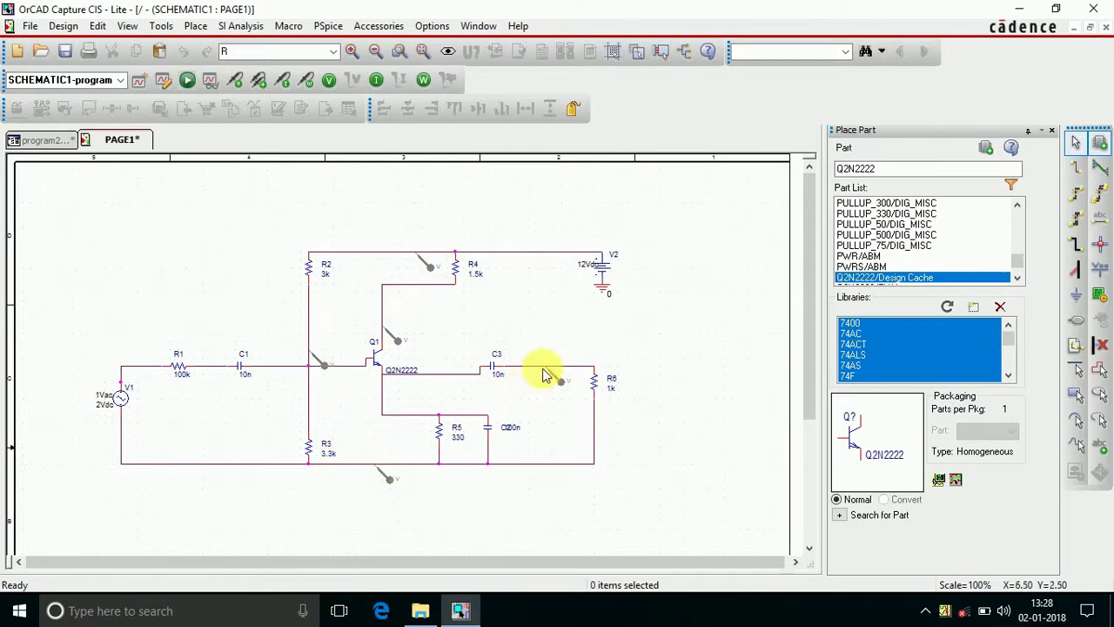
left_click(206, 372)
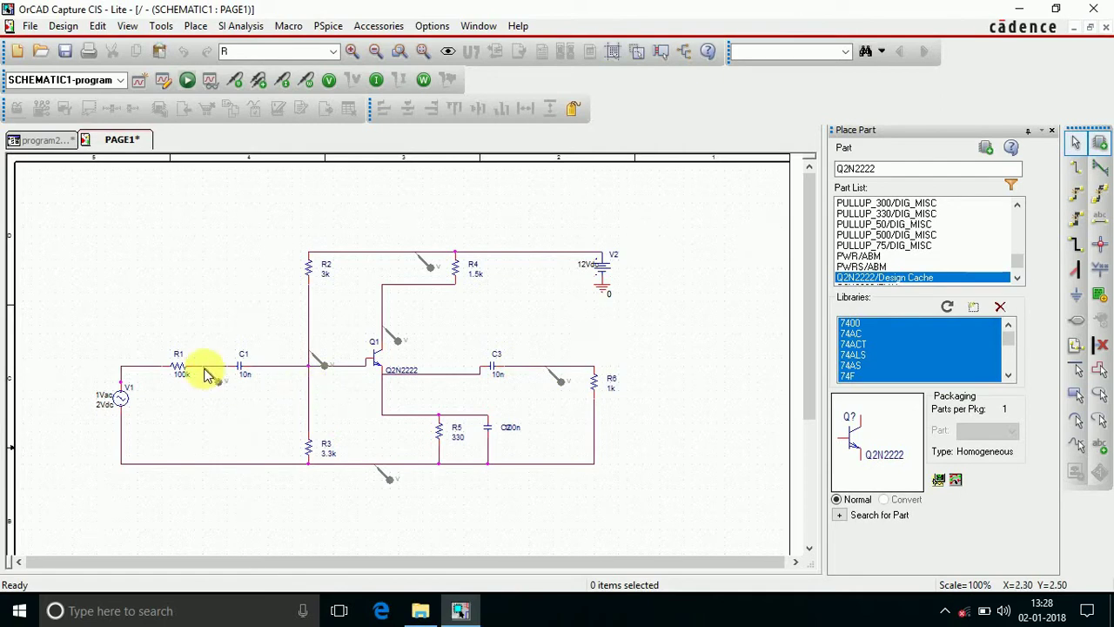
left_click(137, 367)
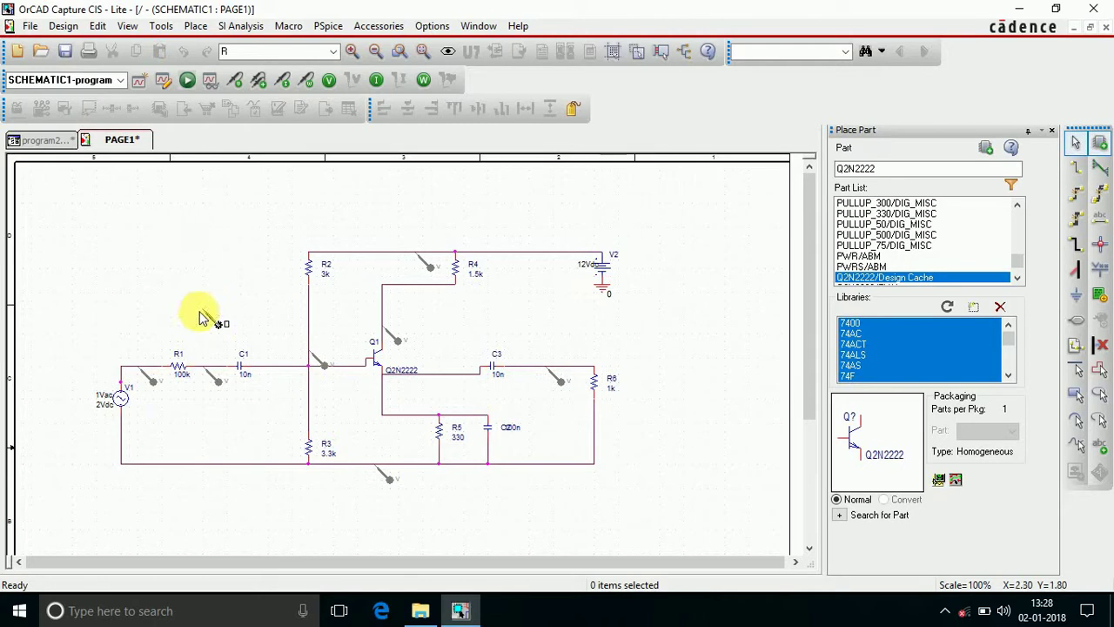
right_click(232, 261)
left_click(246, 263)
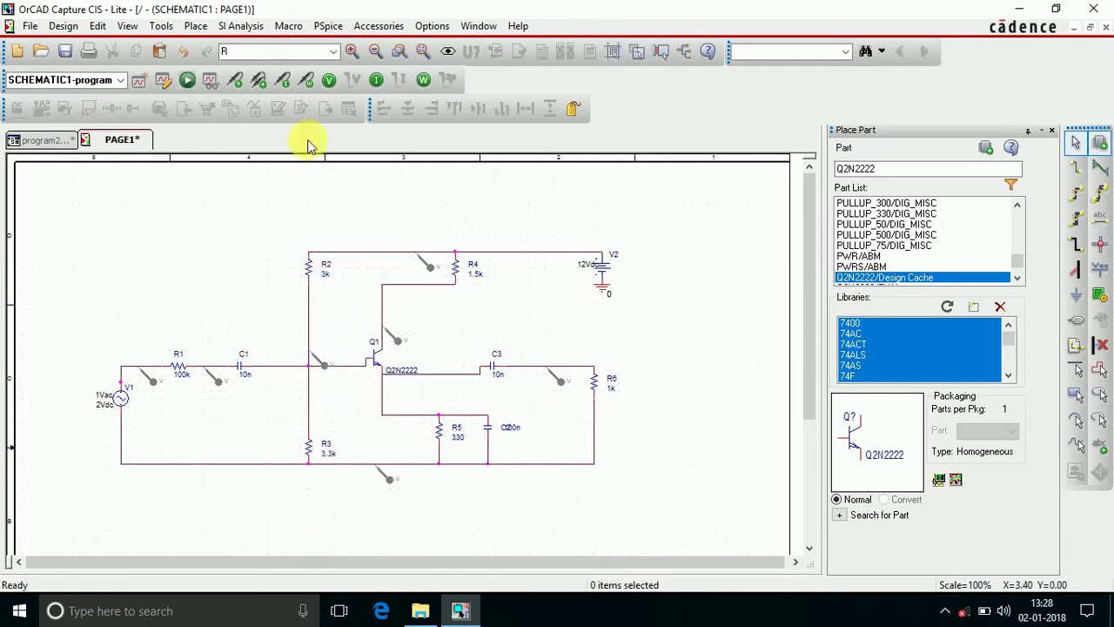
- Enable bias voltage and current display, generate the netlist, and run PSpice
left_click(330, 80)
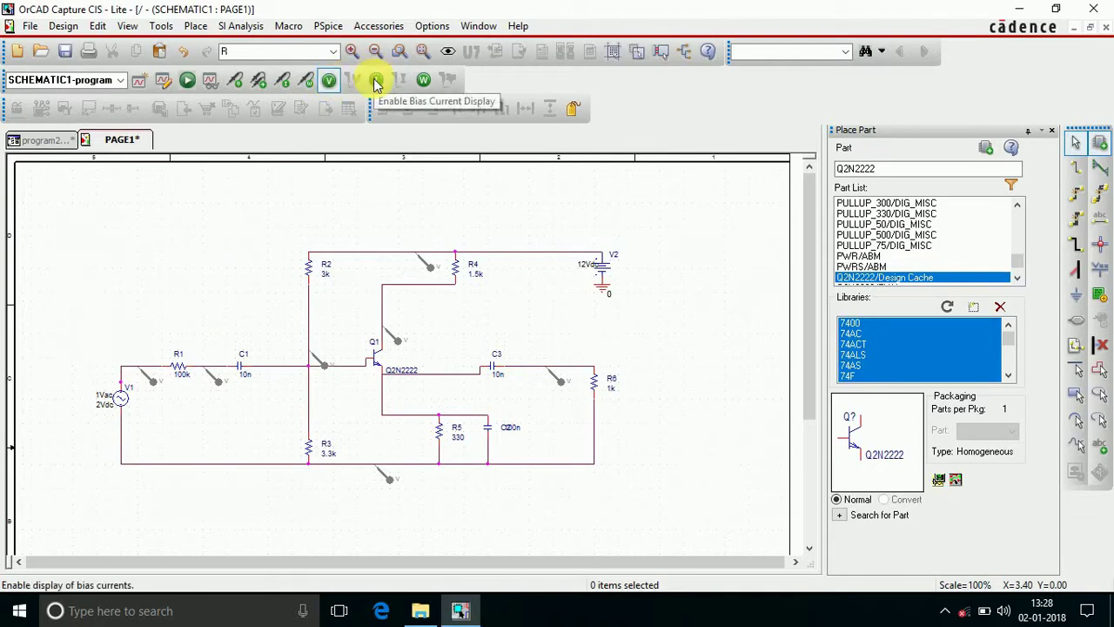
left_click(375, 80)
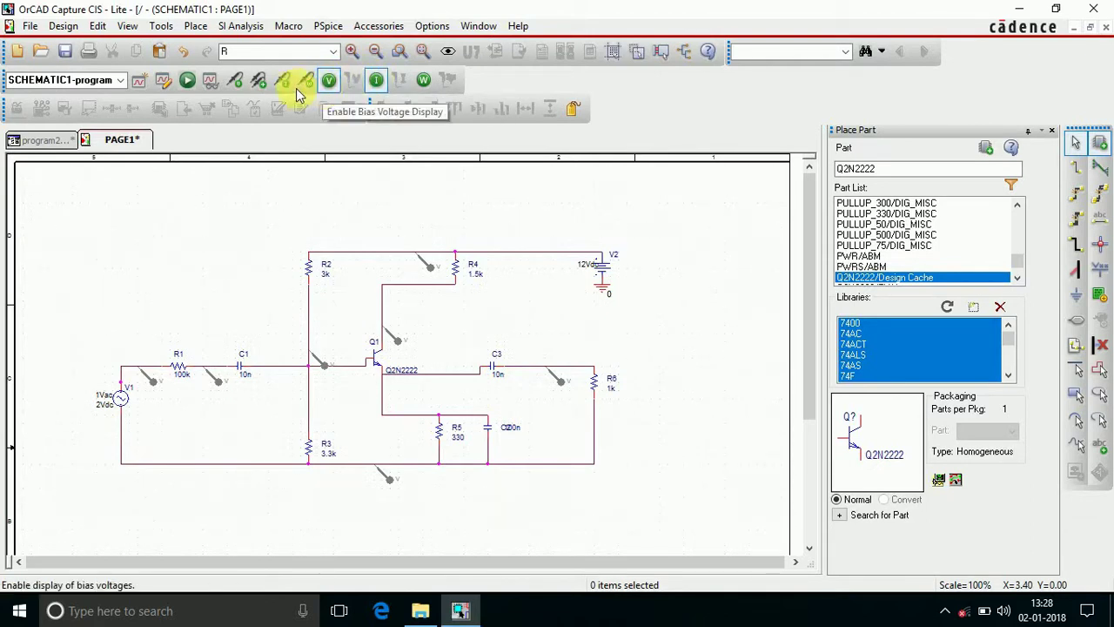
left_click(188, 83)
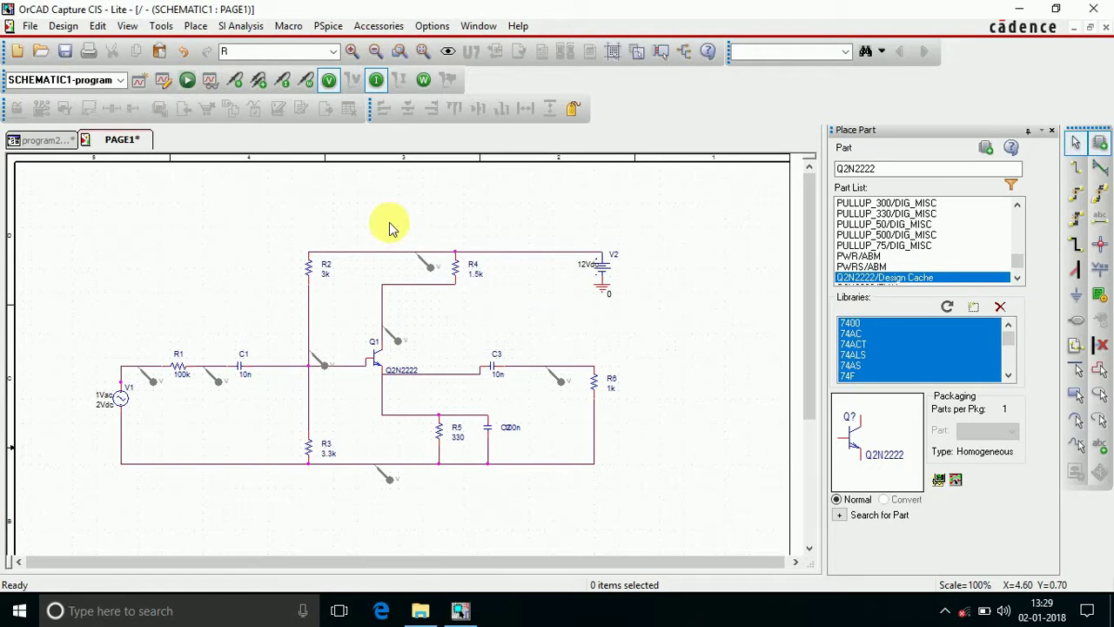
left_click(330, 80)
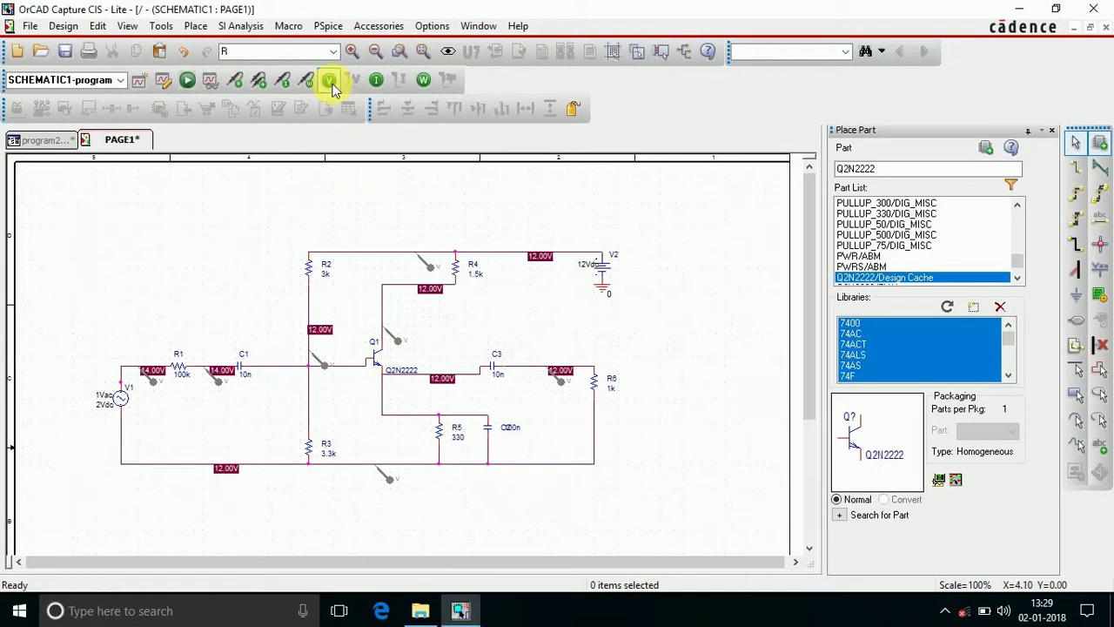
left_click(374, 81)
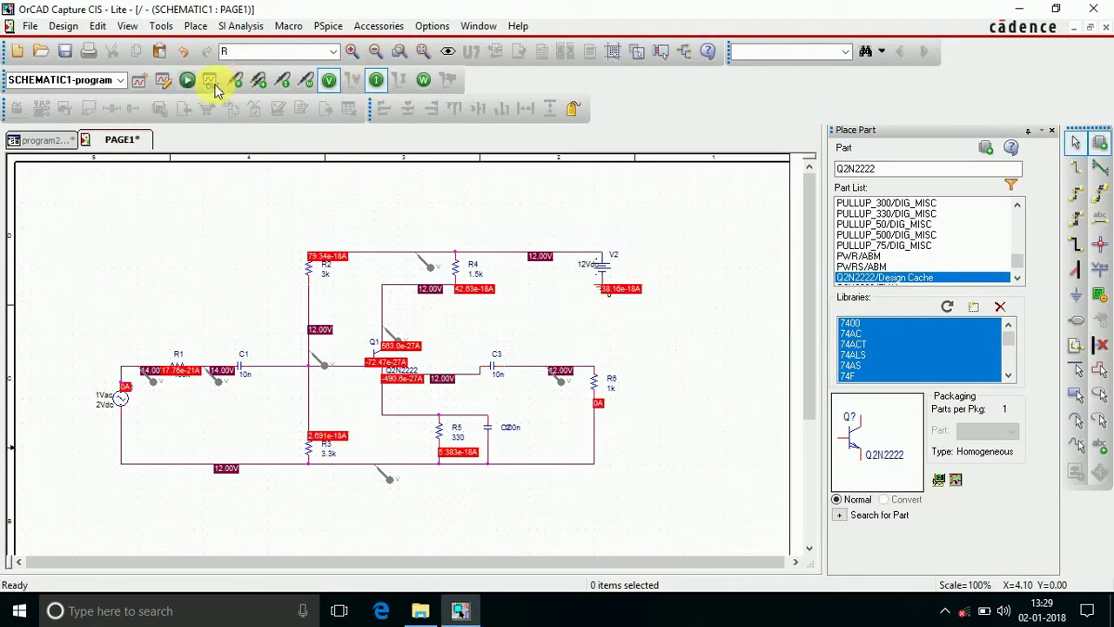
left_click(187, 81)
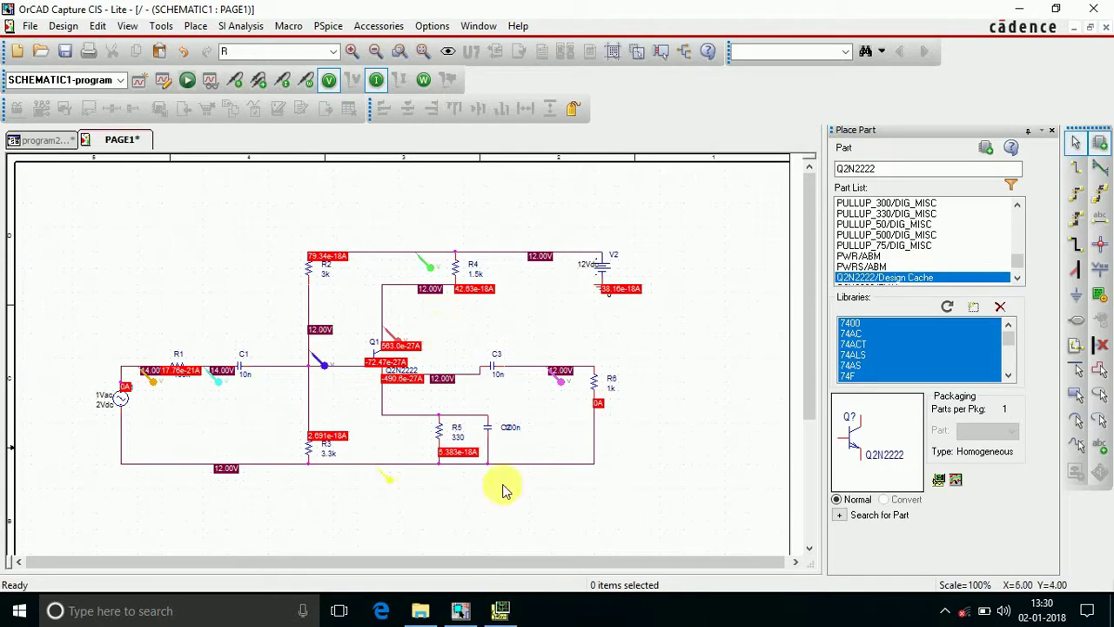
- View the 1 Hz–1 GHz frequency response plot in PSpice, then close it
left_click(503, 616)
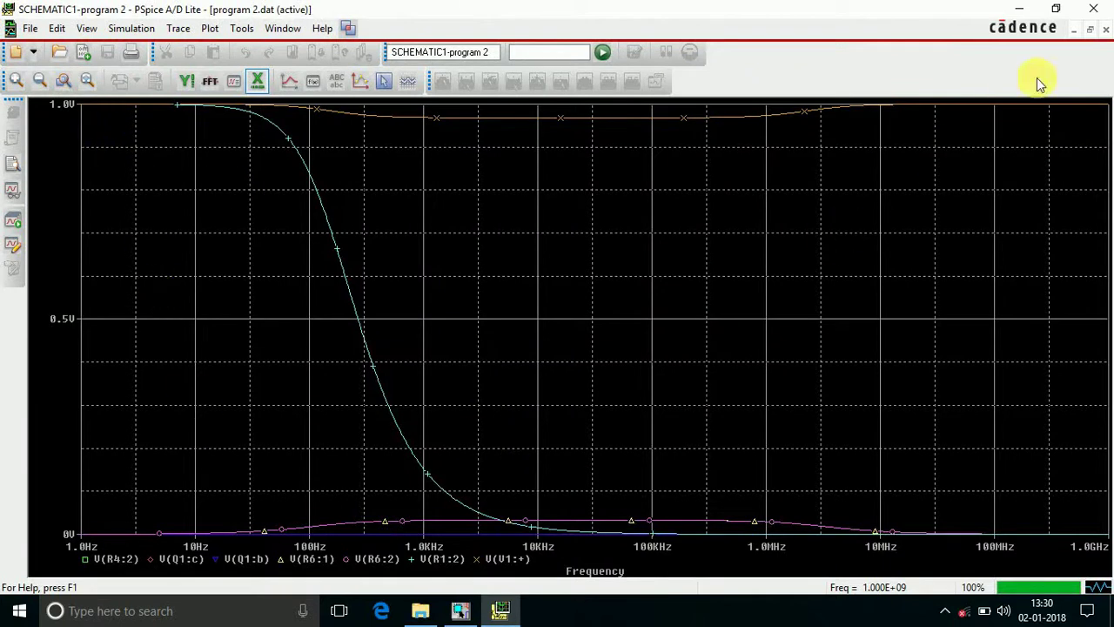
left_click(1093, 8)
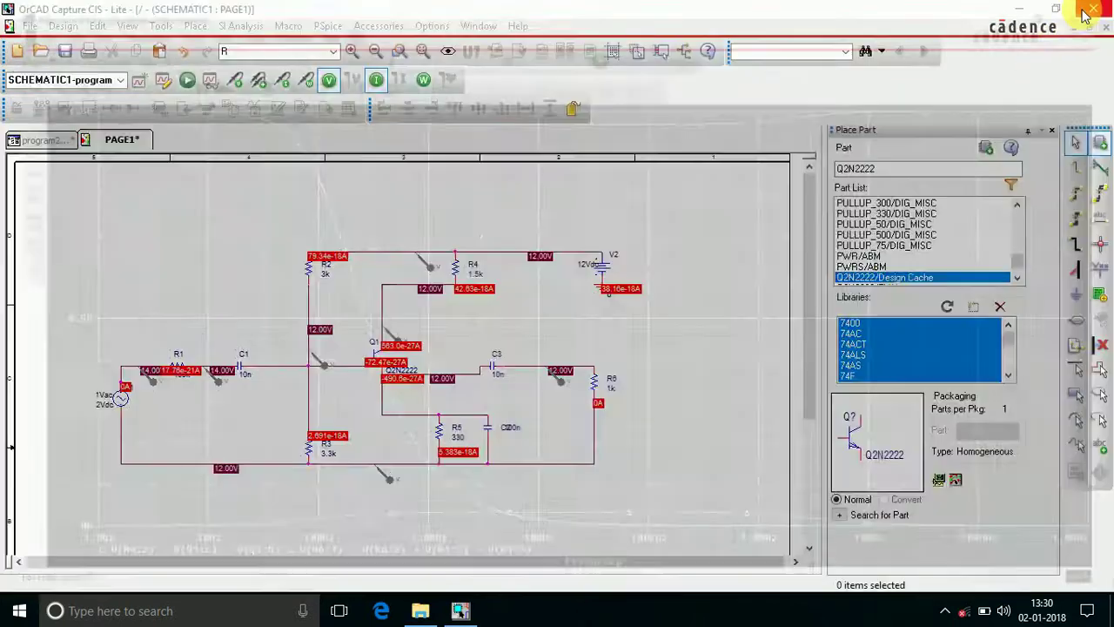